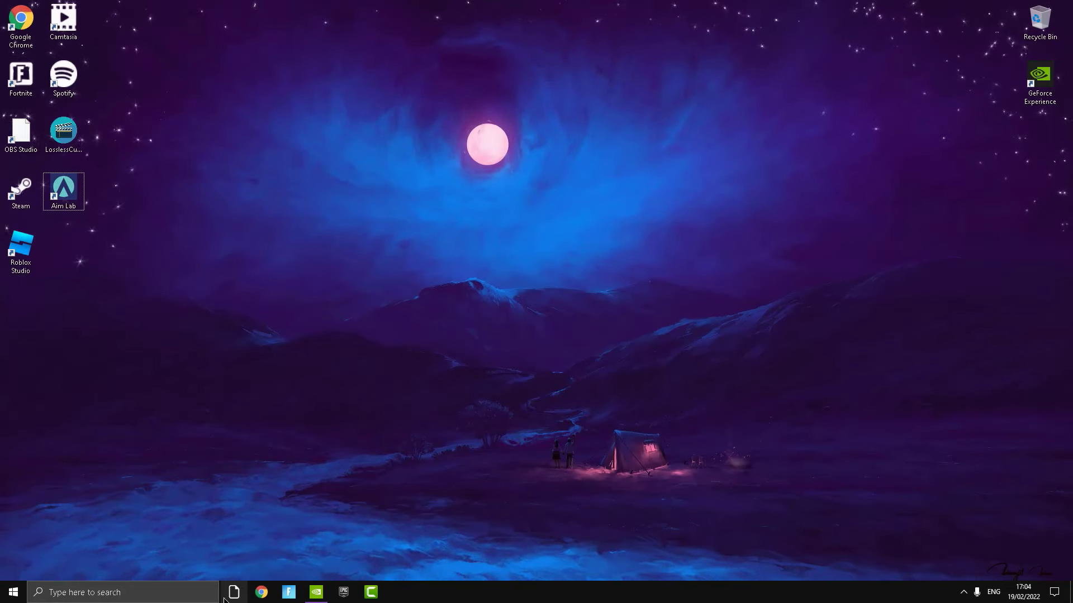
# Step: Open File Explorer at This PC and maximize the window
pyautogui.click(233, 592)
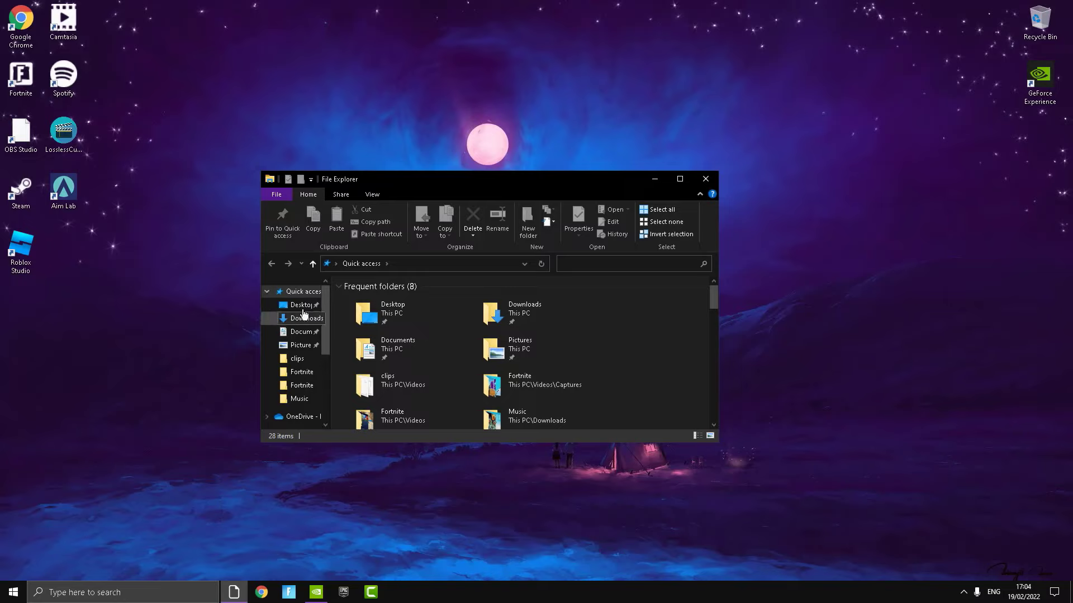
pyautogui.scroll(-1, 292, 358)
pyautogui.scroll(-2, 293, 357)
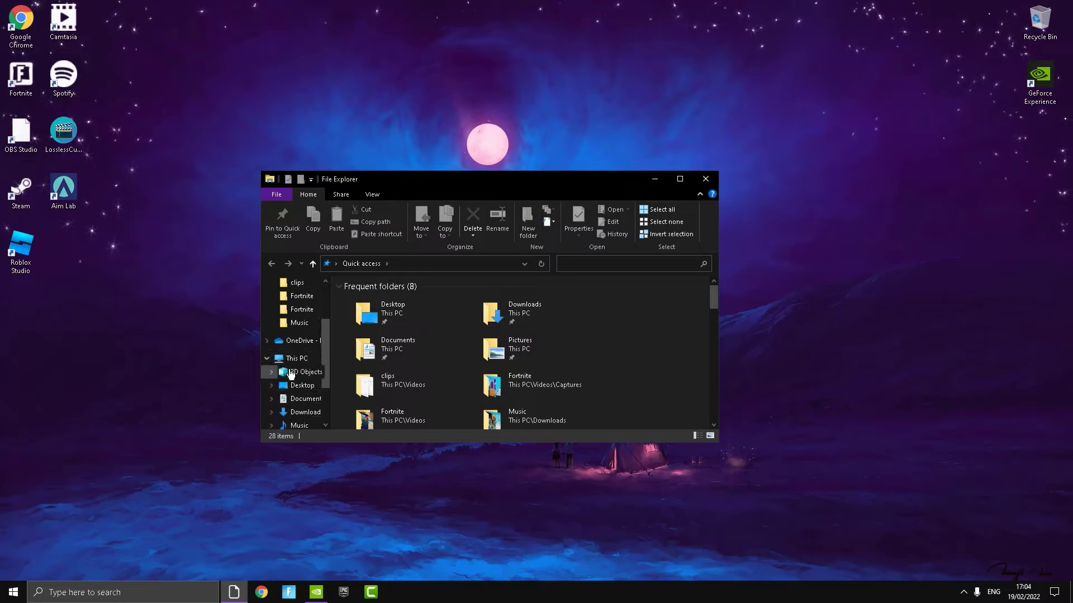
pyautogui.click(288, 349)
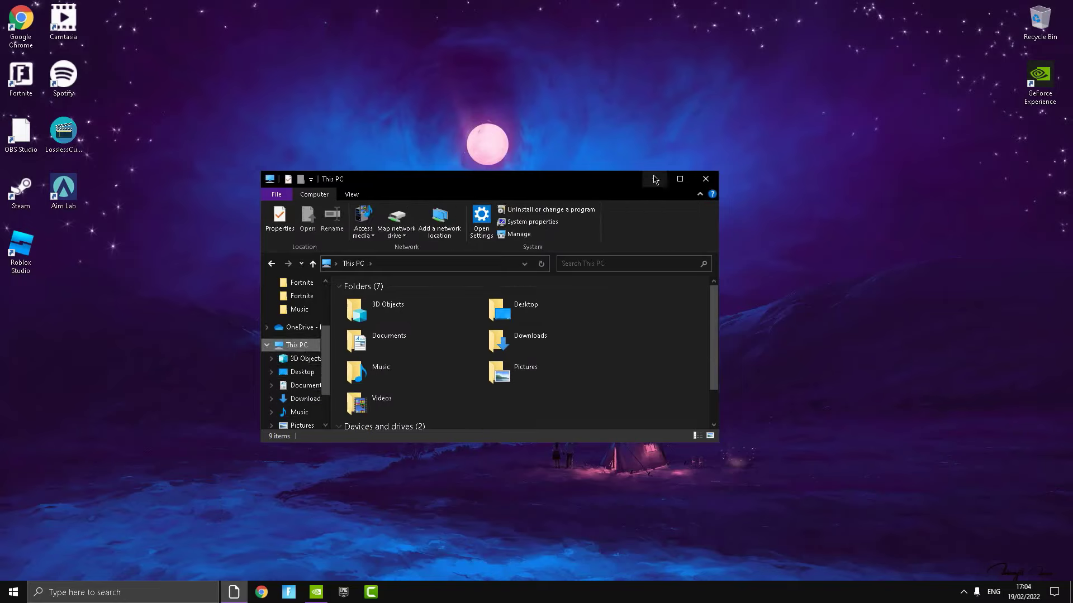
pyautogui.click(680, 179)
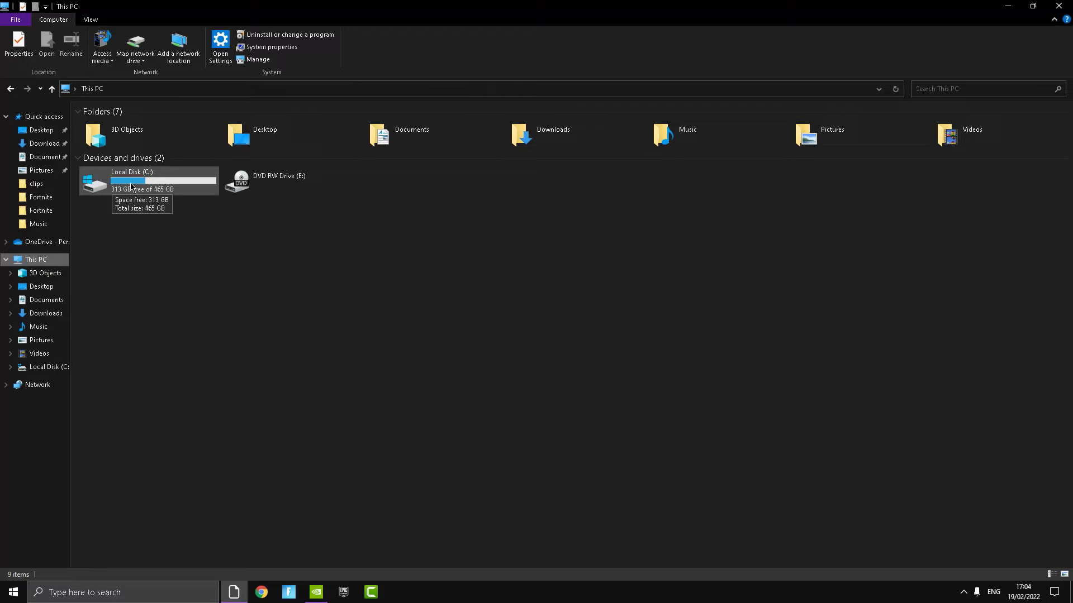
# Step: Go to C:\Program Files\Epic Games\Fortnite\FortniteGame\Binaries\Win64 and select FortniteClient-Win64-Shipping
pyautogui.doubleClick(131, 187)
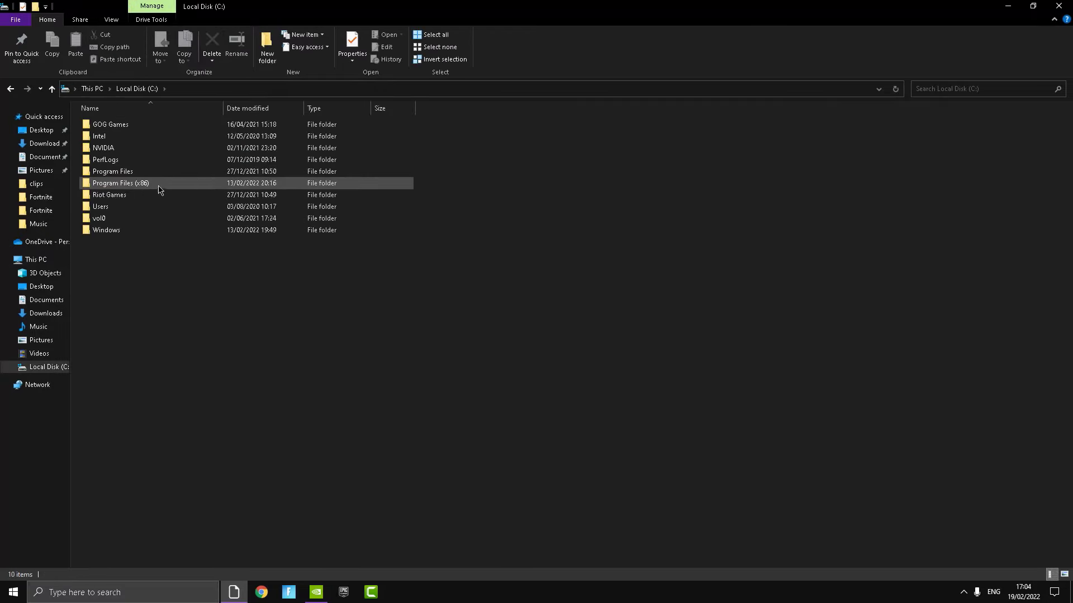
pyautogui.doubleClick(129, 175)
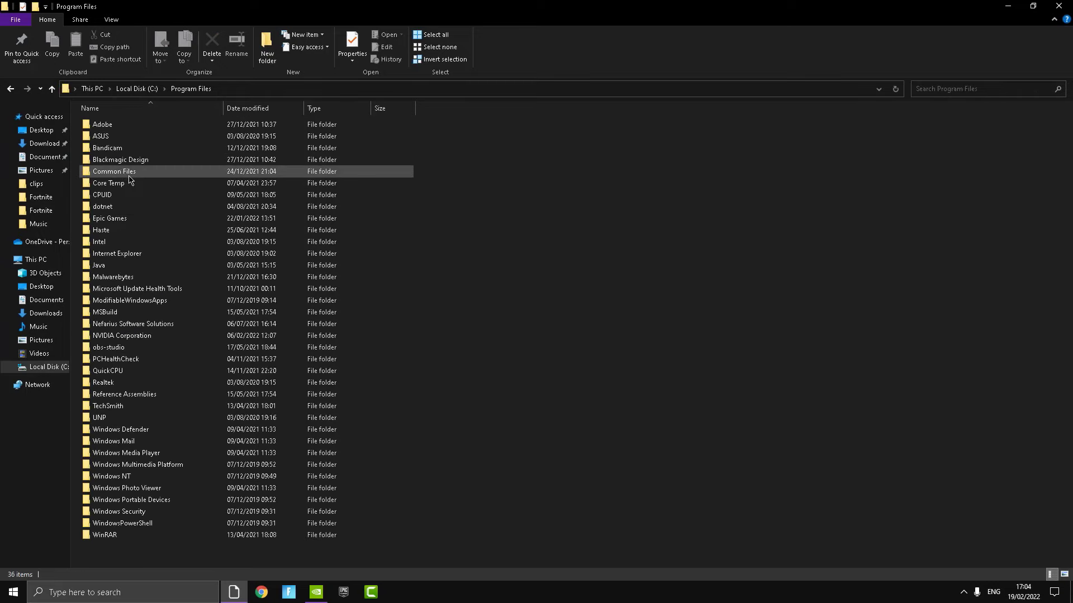
pyautogui.doubleClick(109, 224)
pyautogui.doubleClick(96, 136)
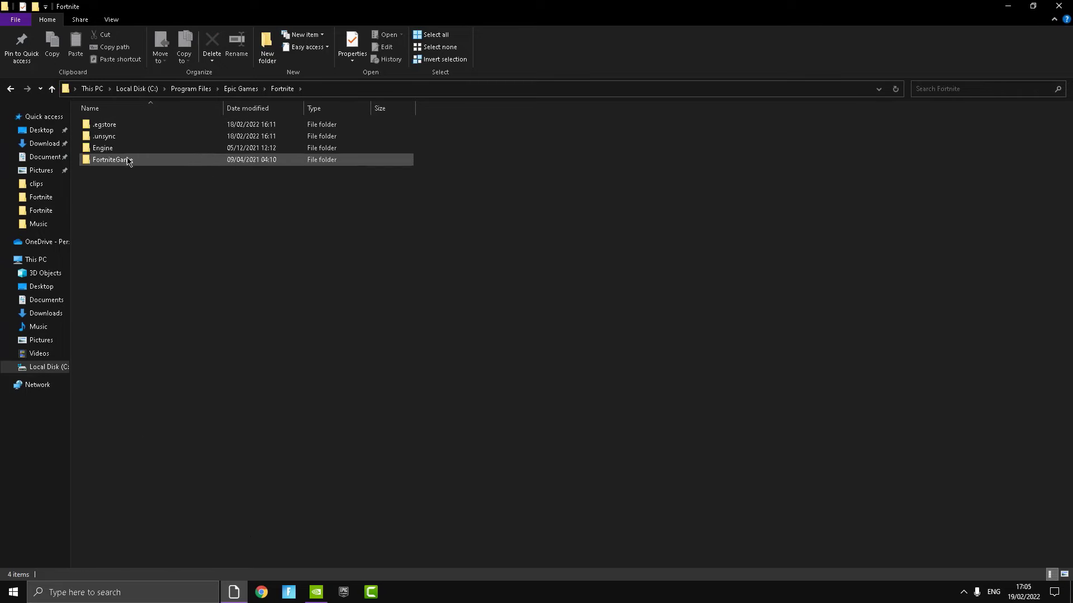
pyautogui.doubleClick(123, 165)
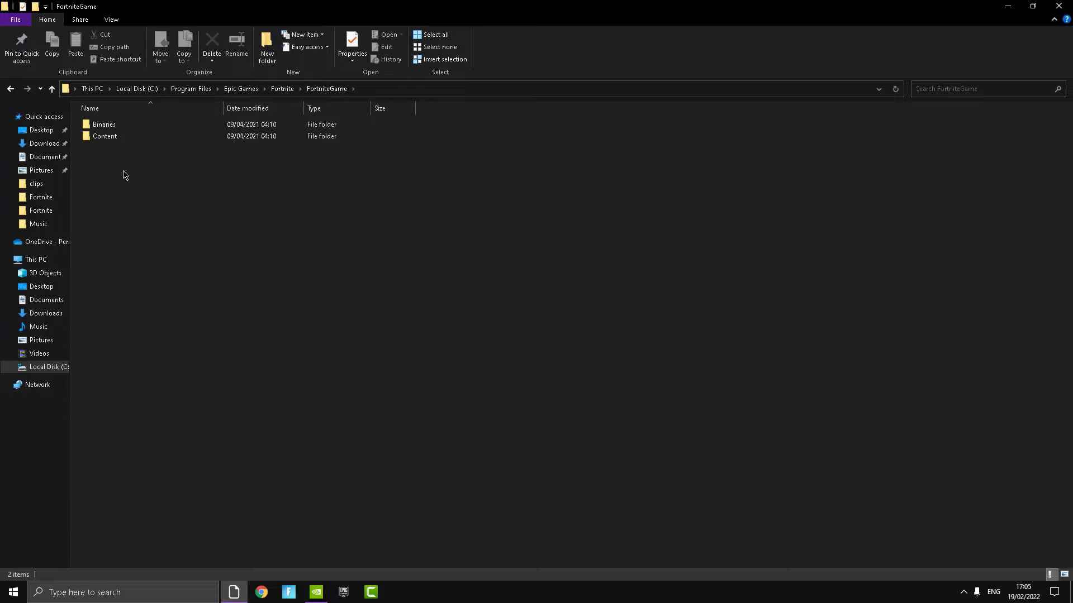
pyautogui.doubleClick(126, 126)
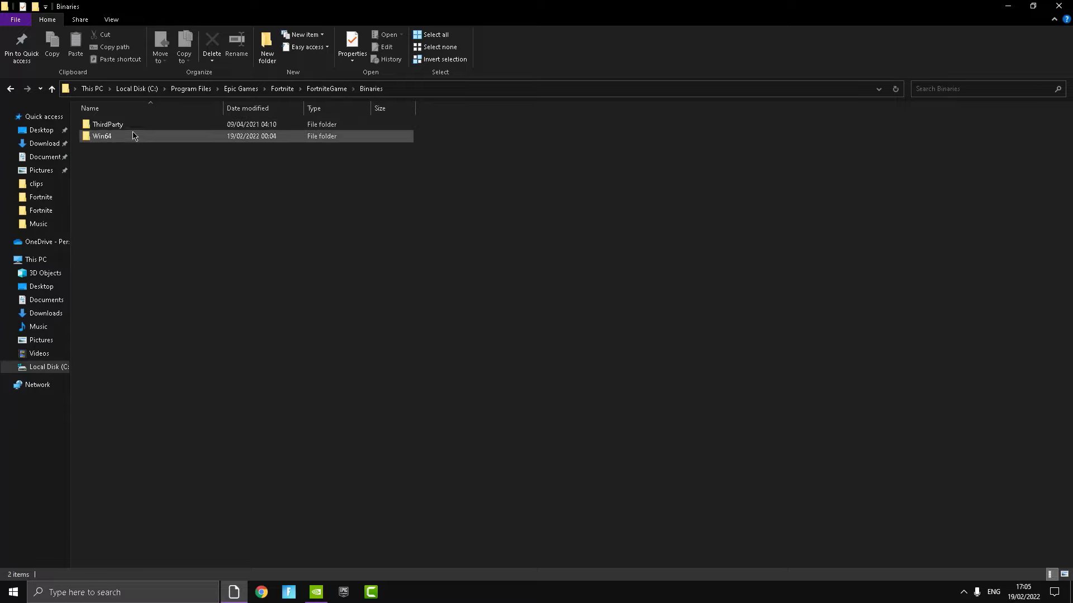
pyautogui.doubleClick(114, 136)
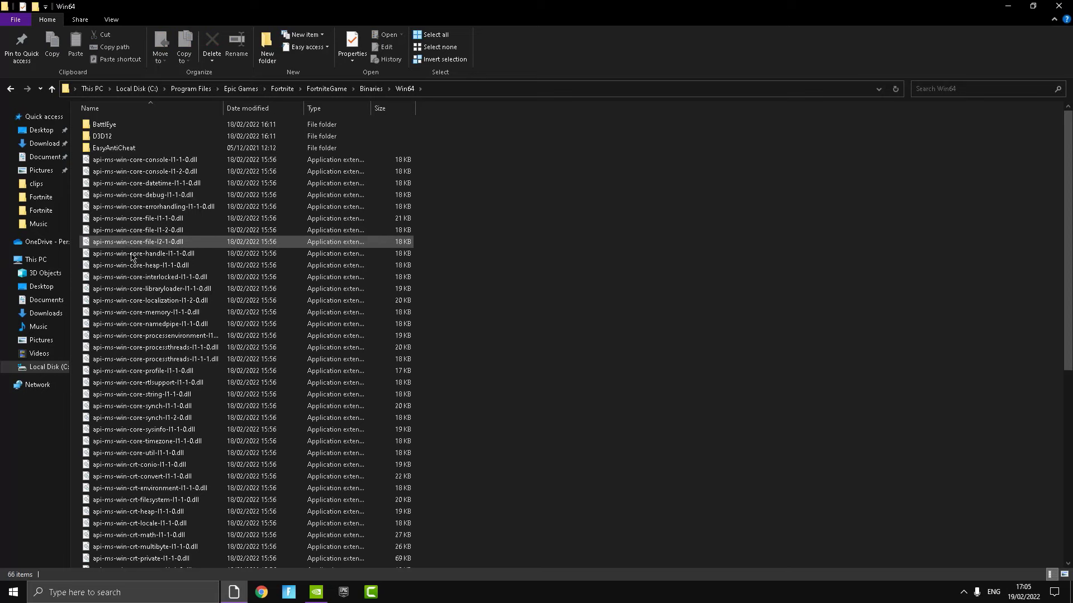
pyautogui.scroll(-9, 132, 257)
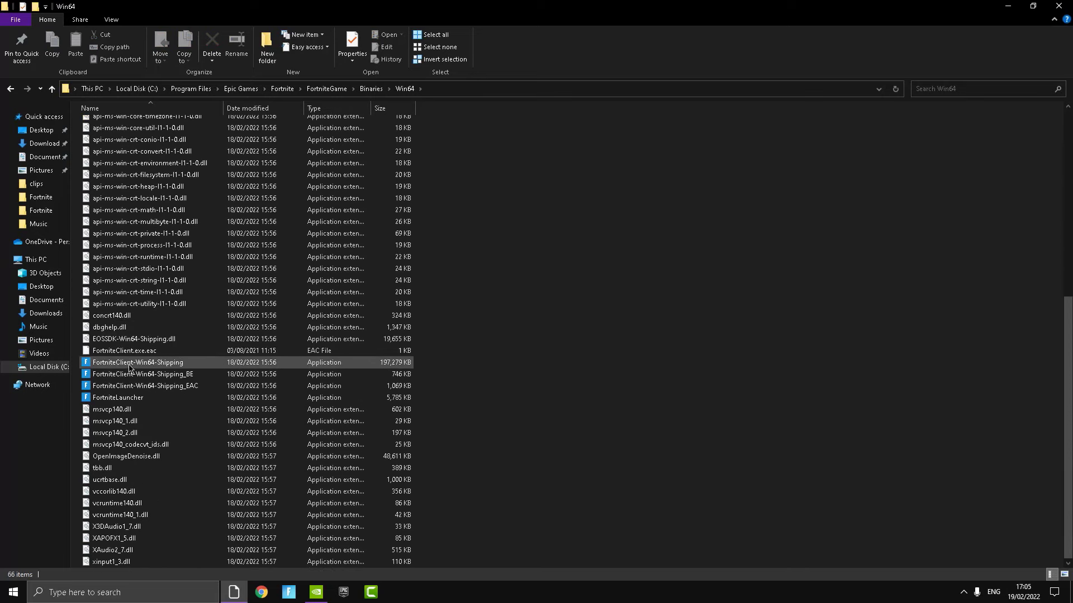
pyautogui.click(137, 365)
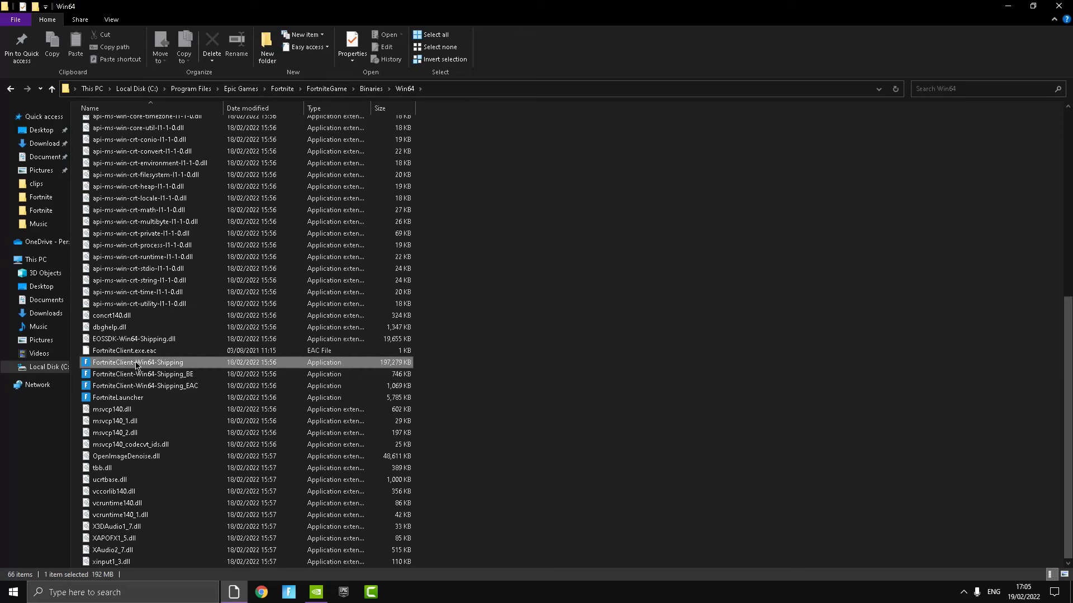
# Step: Review FortniteClient-Win64-Shipping's Compatibility settings and close Properties without changes
pyautogui.rightClick(137, 364)
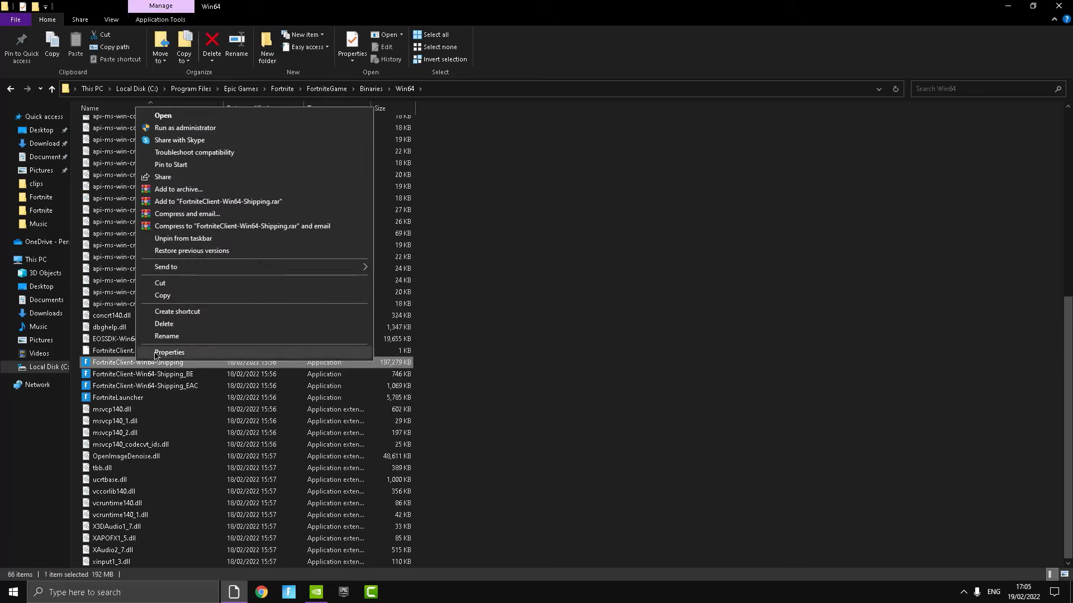
pyautogui.click(156, 353)
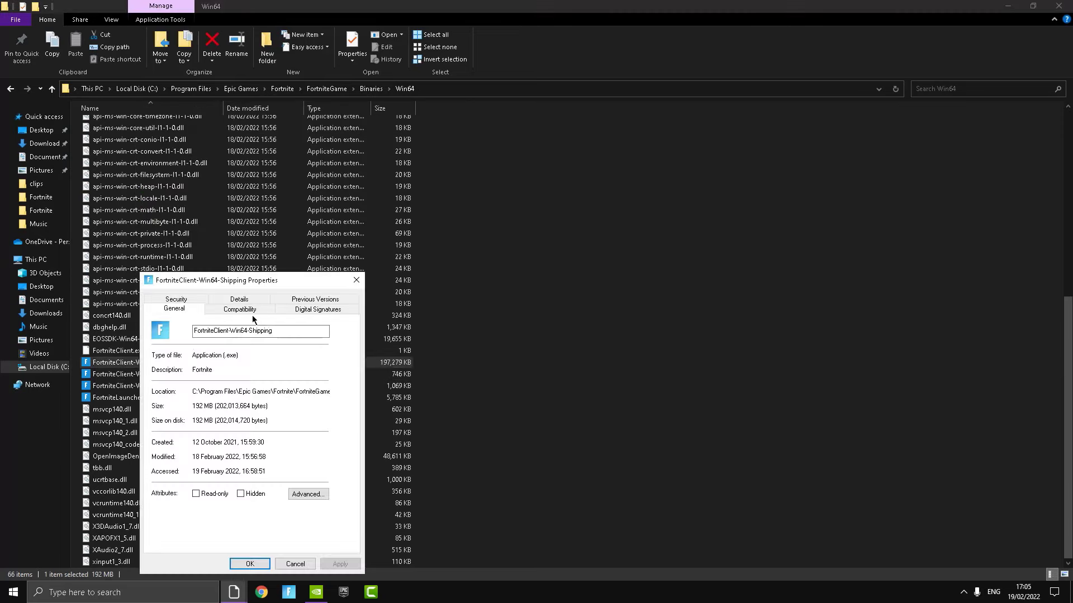
pyautogui.click(235, 310)
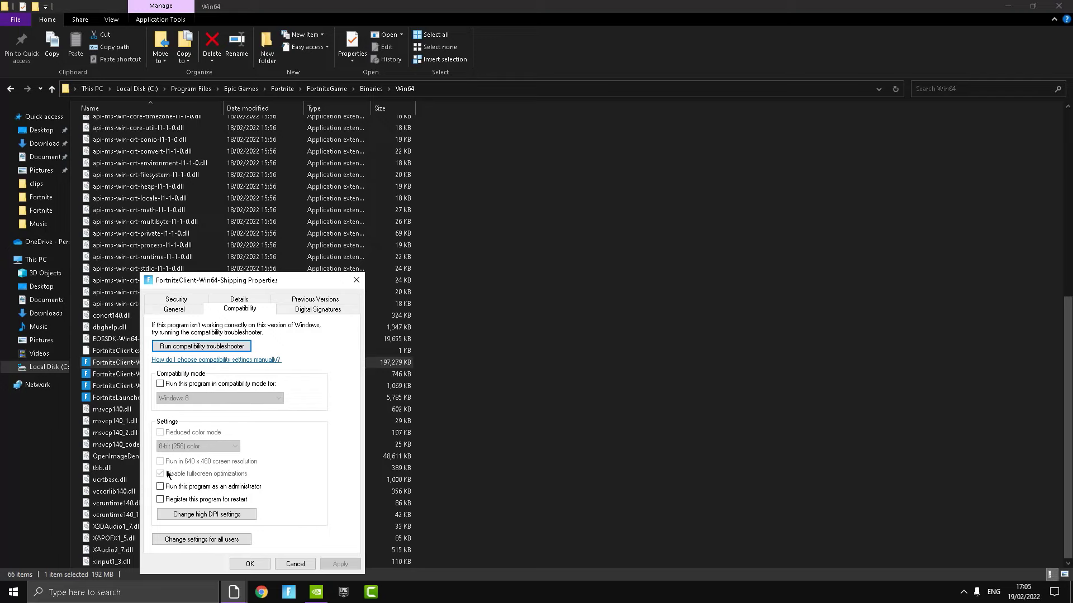
pyautogui.click(295, 565)
# Step: Review FortniteClient-Win64-Shipping_BE's Compatibility settings, then close File Explorer
pyautogui.click(190, 378)
pyautogui.rightClick(190, 382)
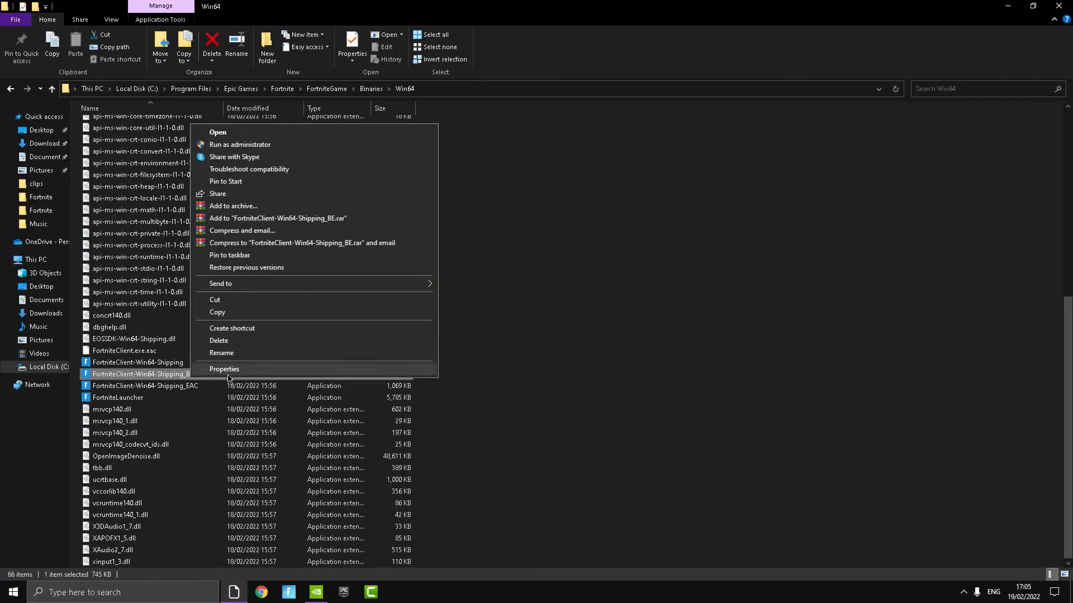
pyautogui.click(230, 379)
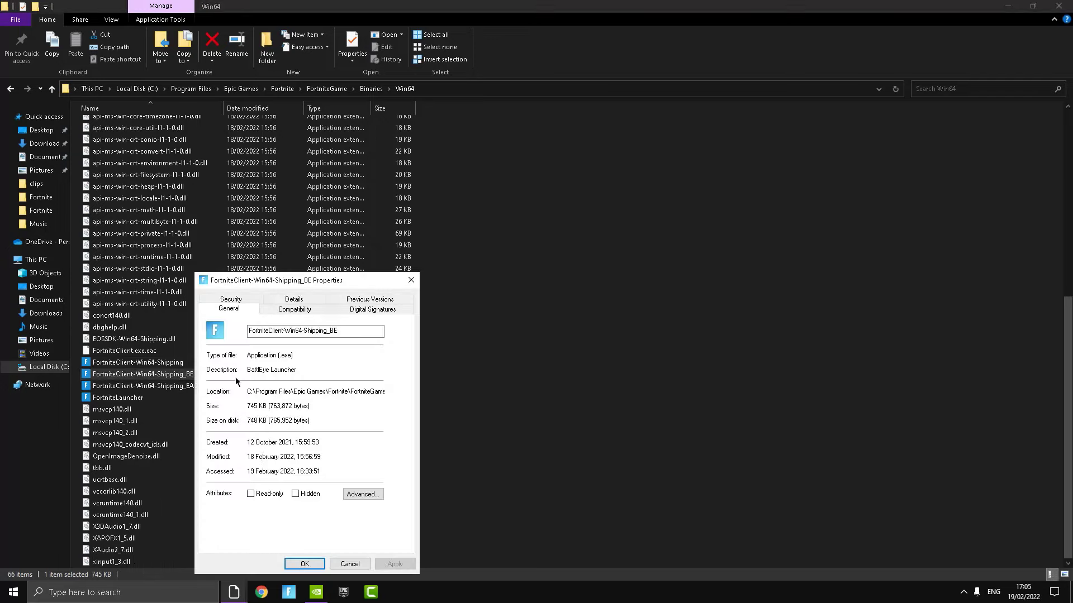
pyautogui.click(286, 311)
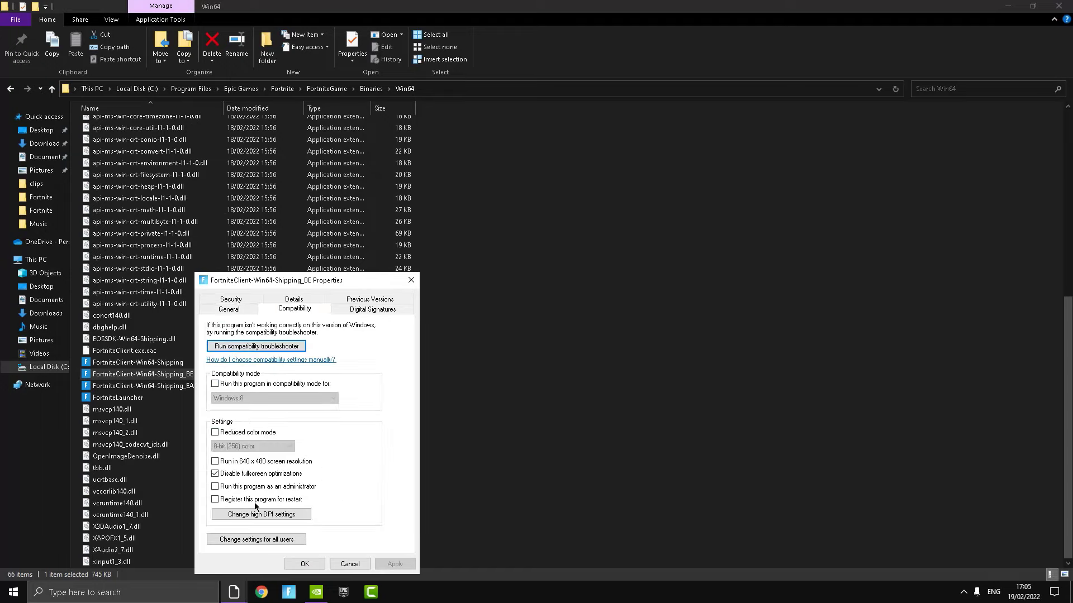
pyautogui.click(350, 563)
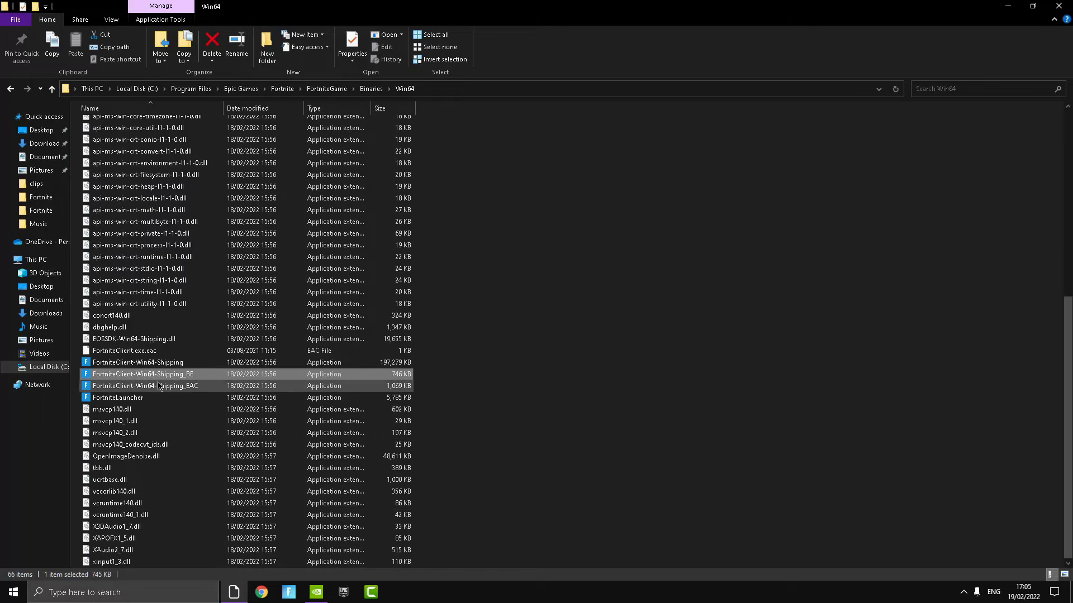
pyautogui.click(1057, 6)
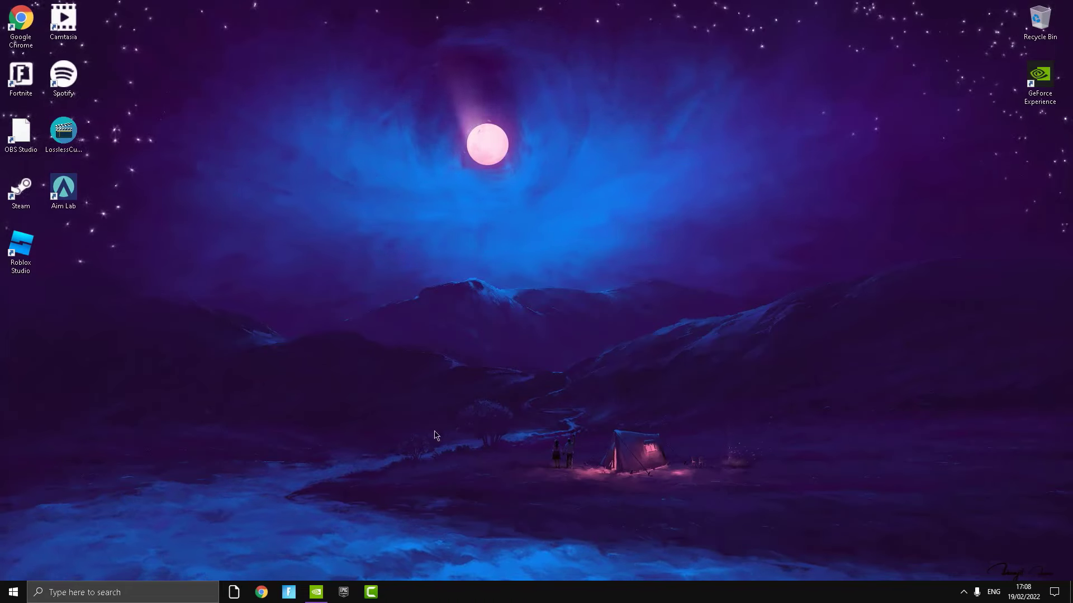
# Step: Open This PC's system Properties and go to Advanced system settings
pyautogui.click(234, 593)
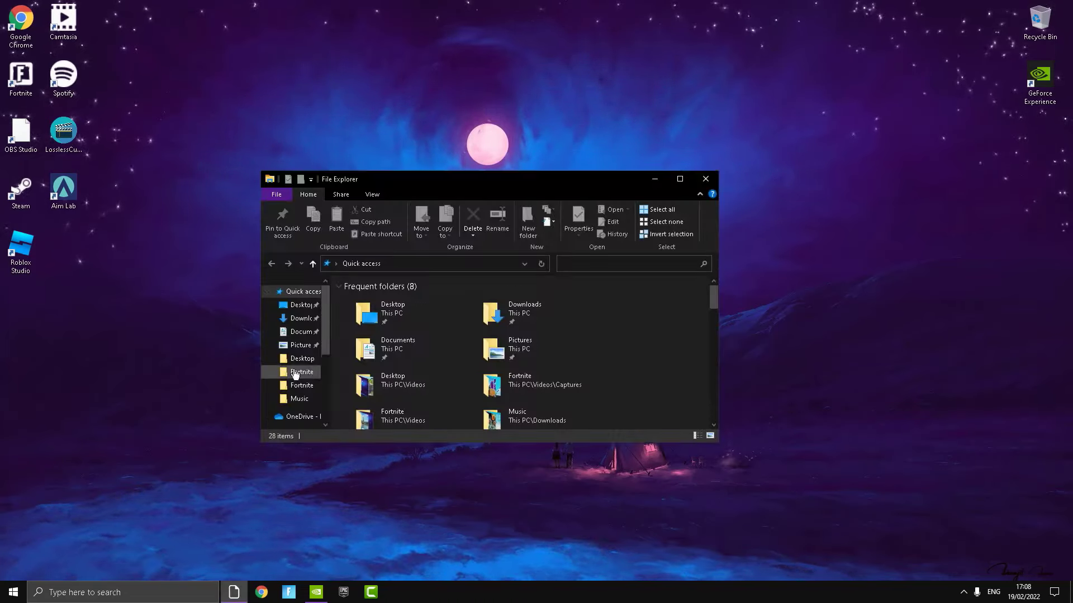
pyautogui.scroll(-2, 295, 372)
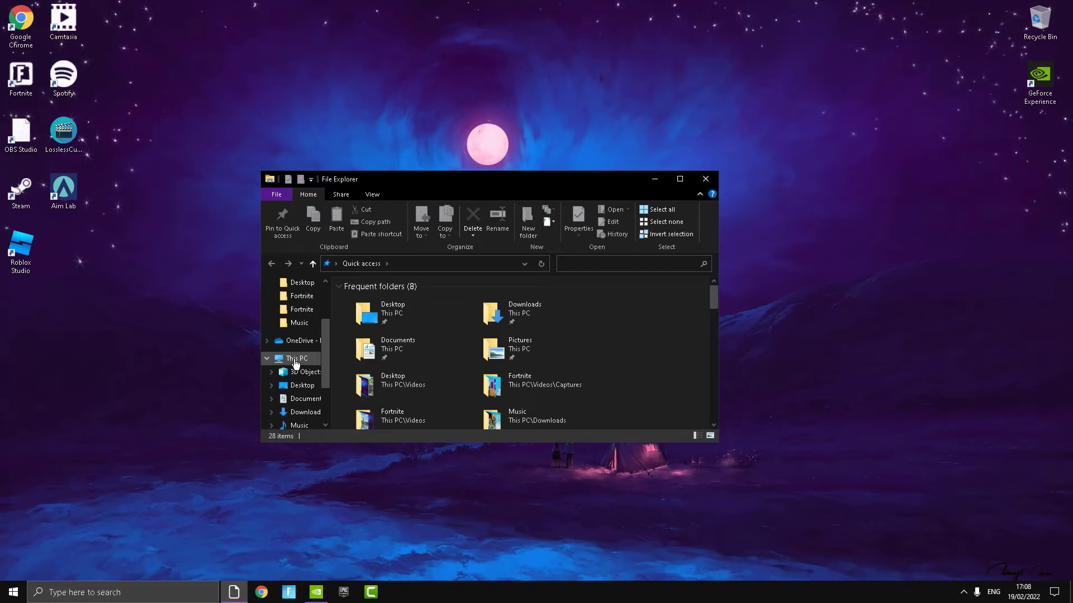
pyautogui.click(295, 362)
pyautogui.rightClick(295, 362)
pyautogui.click(322, 507)
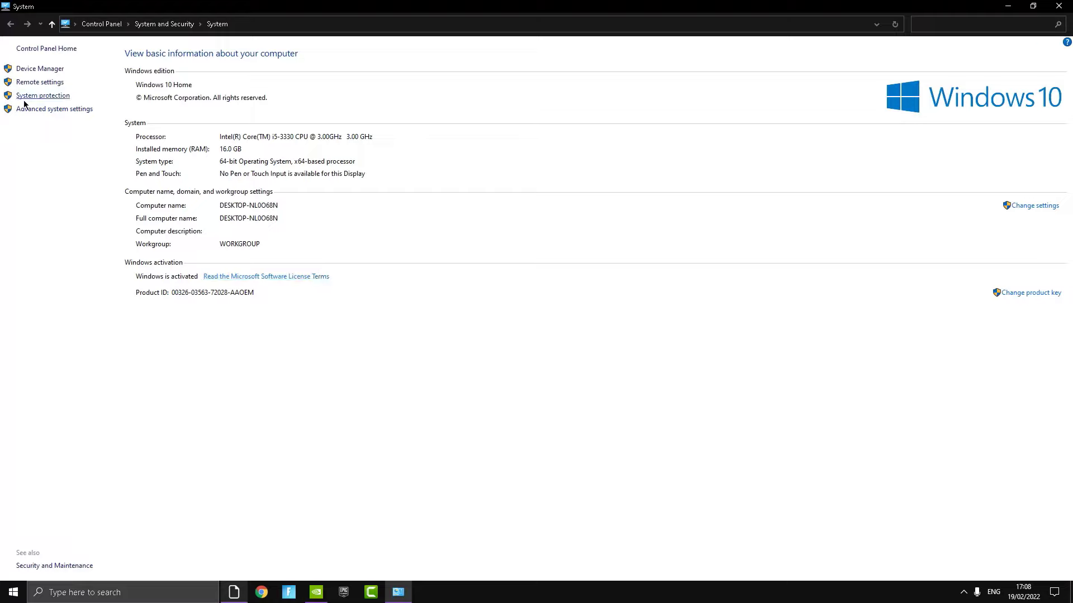
pyautogui.click(83, 112)
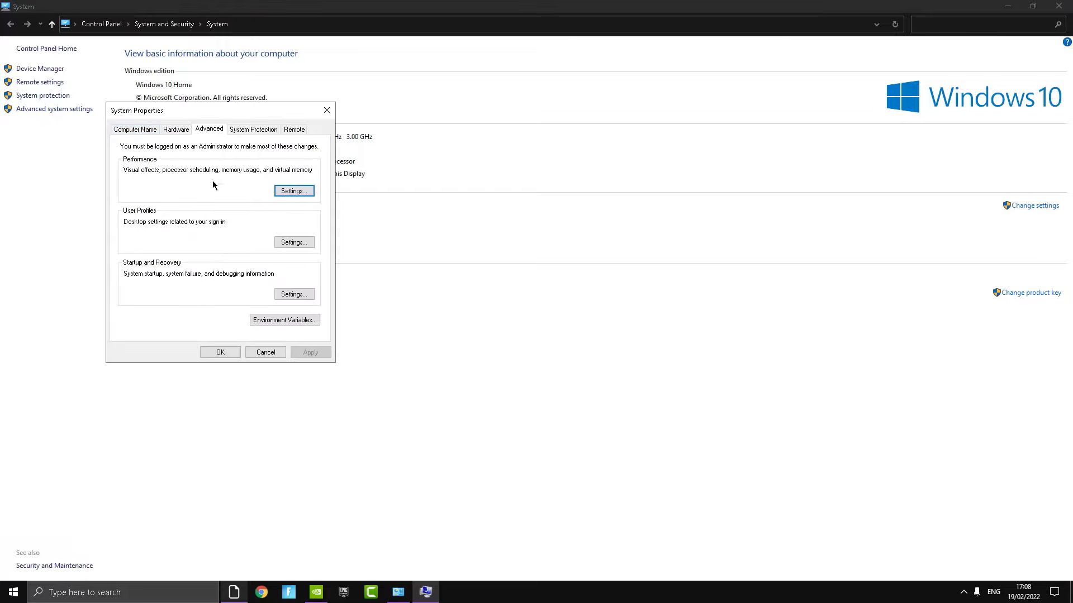
# Step: Apply 'Adjust for best performance' keeping 'Show thumbnails instead of icons' ticked, then close System Properties
pyautogui.click(295, 191)
pyautogui.click(190, 240)
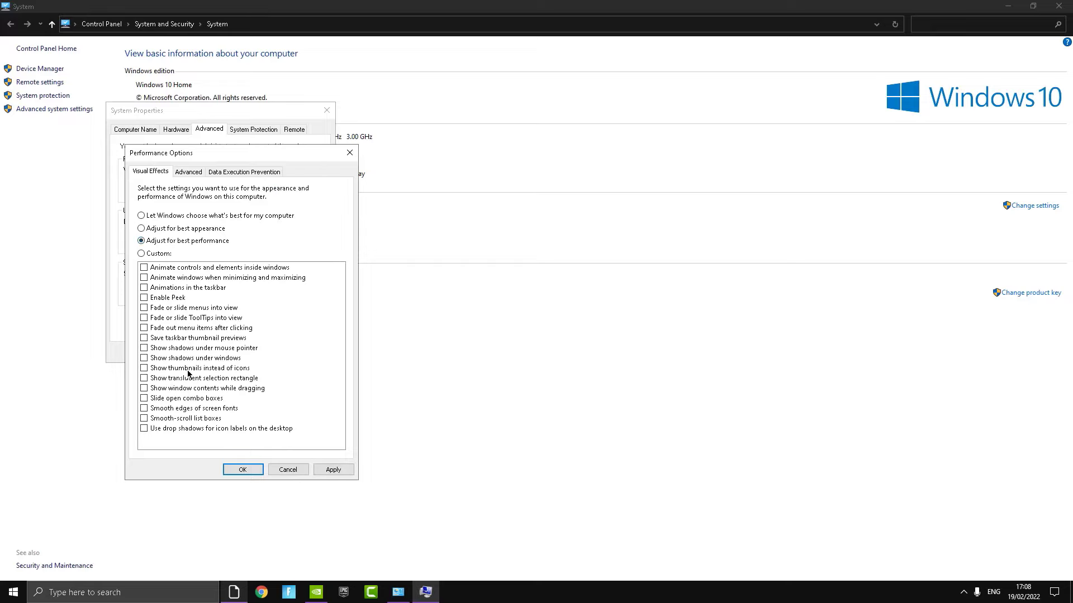
pyautogui.click(171, 369)
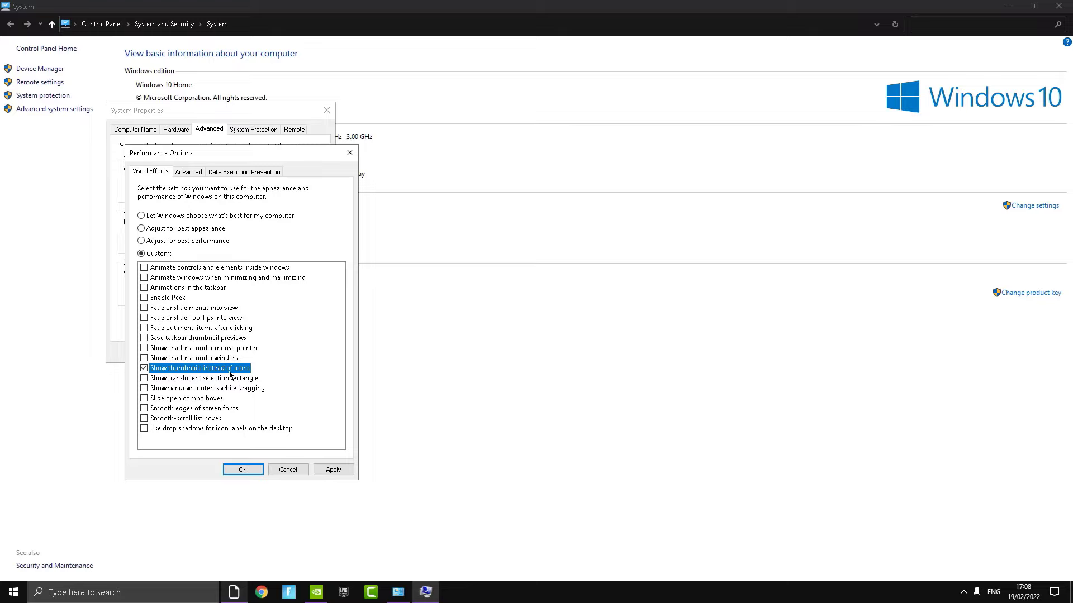
pyautogui.click(335, 471)
pyautogui.click(249, 472)
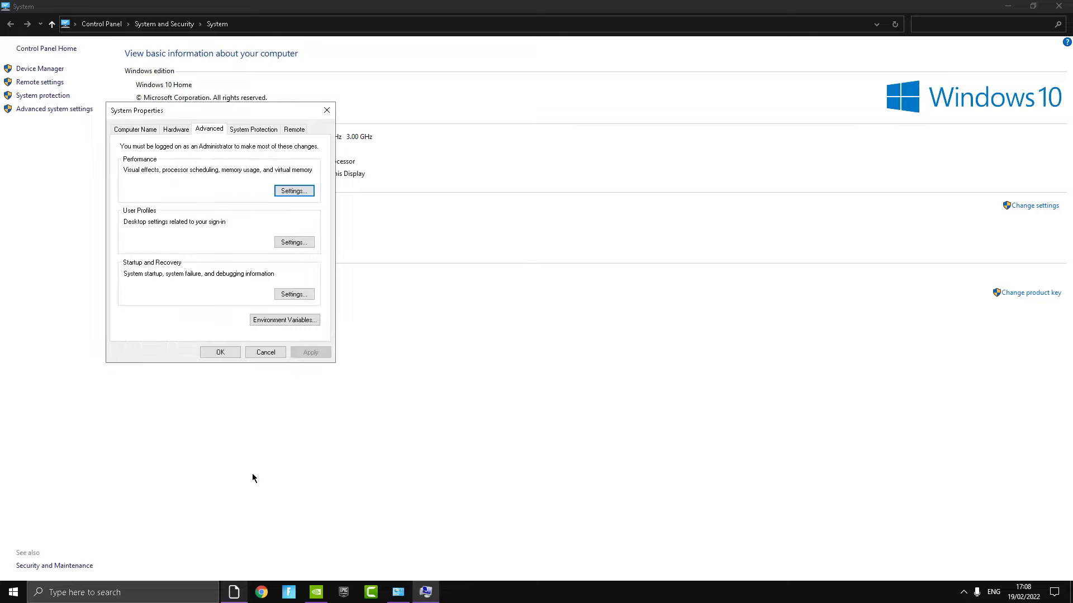
pyautogui.click(224, 351)
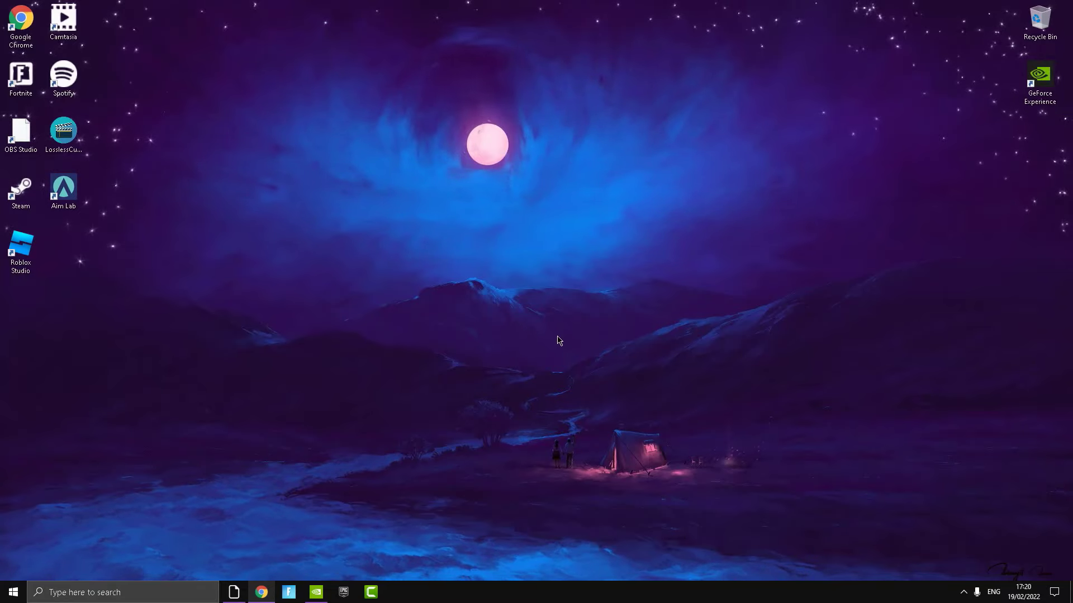
# Step: Search 'edit power plan', return to Power Options and select the High performance plan
pyautogui.press('super')
pyautogui.write('edit po')
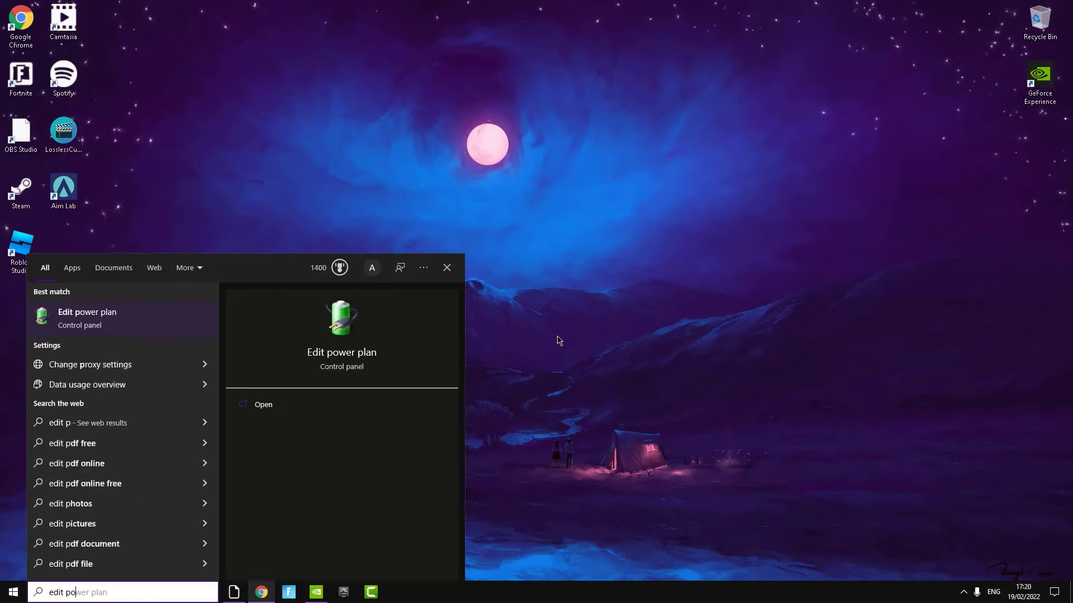
pyautogui.write('wer plan')
pyautogui.press('Return')
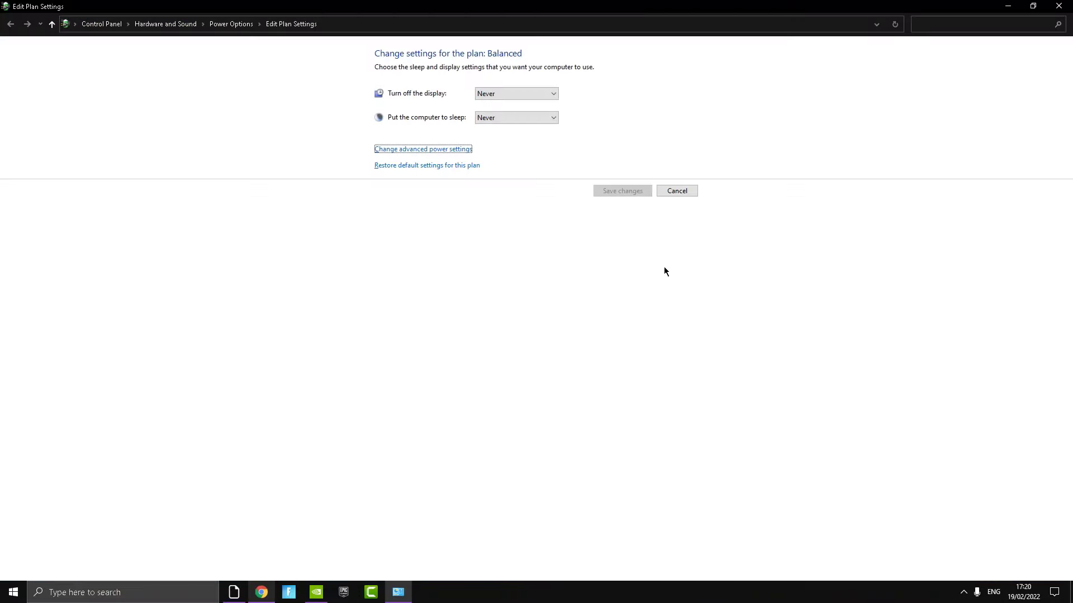
pyautogui.click(688, 193)
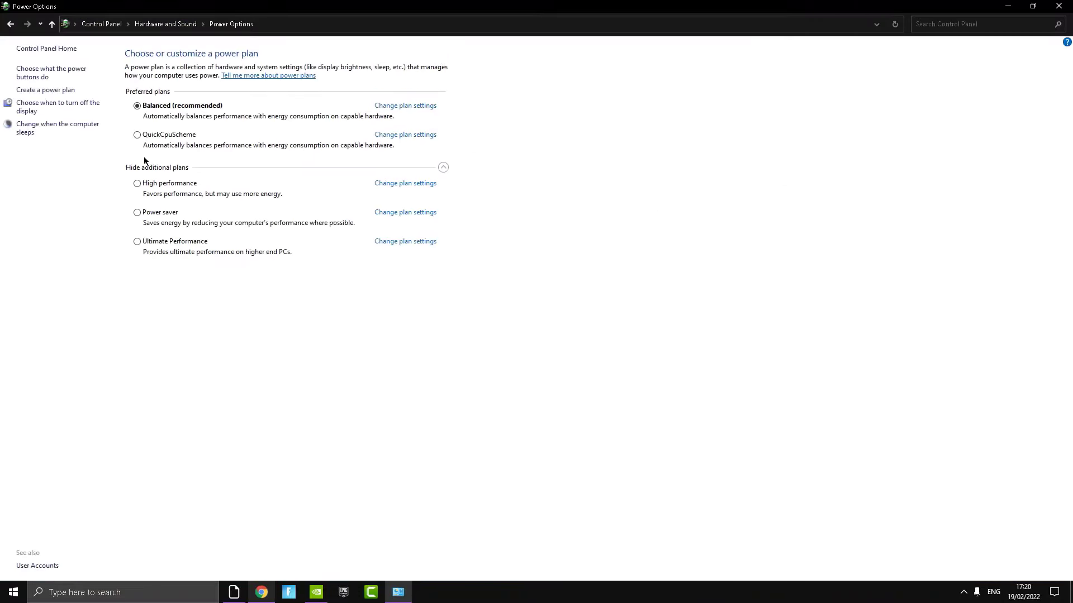
pyautogui.click(139, 185)
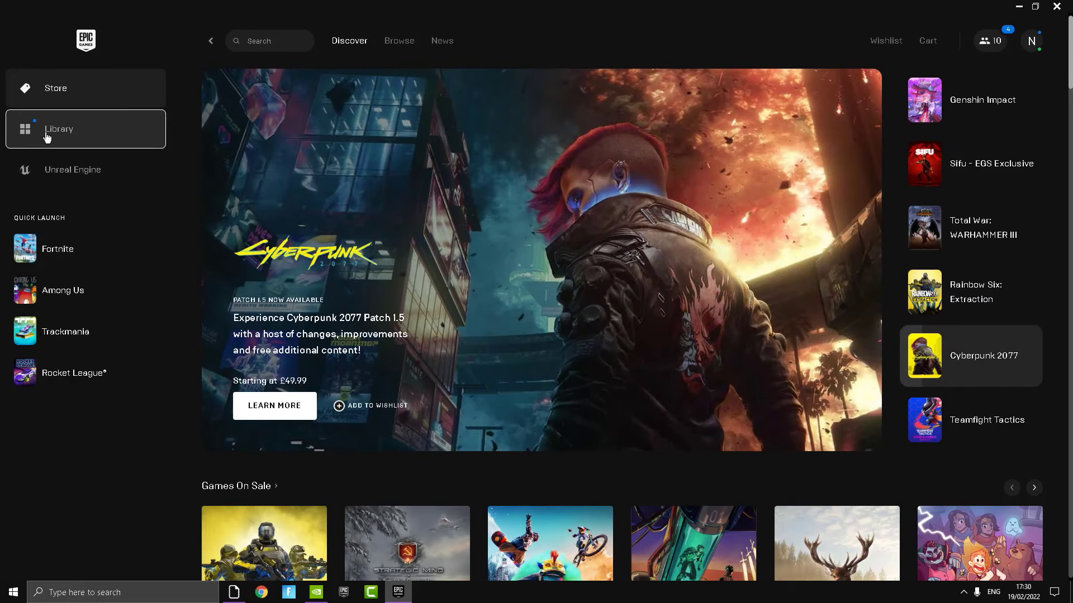
# Step: Apply Fortnite's Library Options with High Resolution Textures unticked, then close the launcher
pyautogui.click(48, 136)
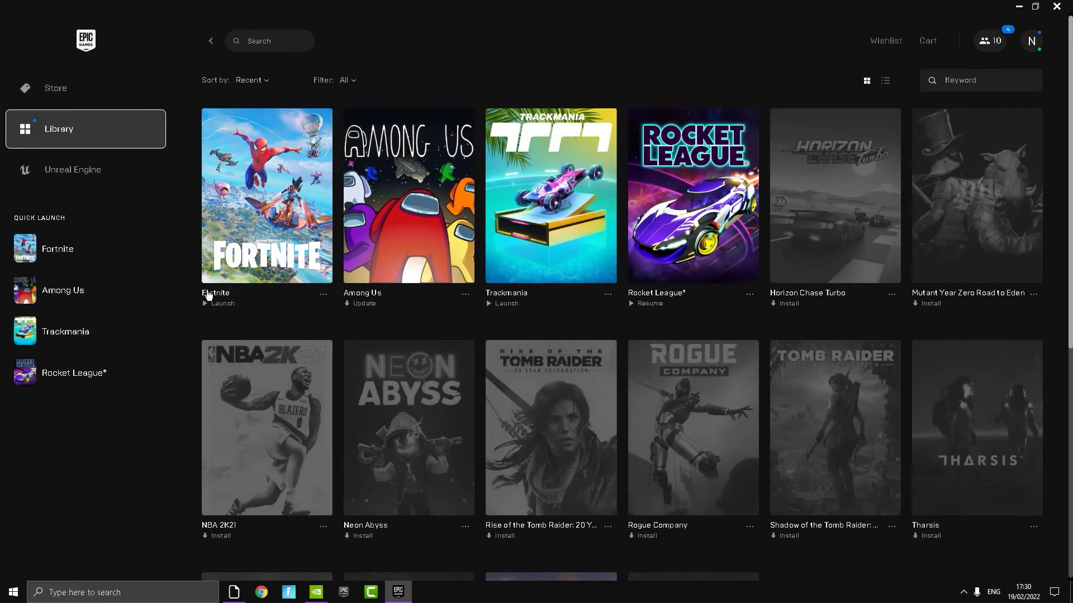
pyautogui.click(323, 295)
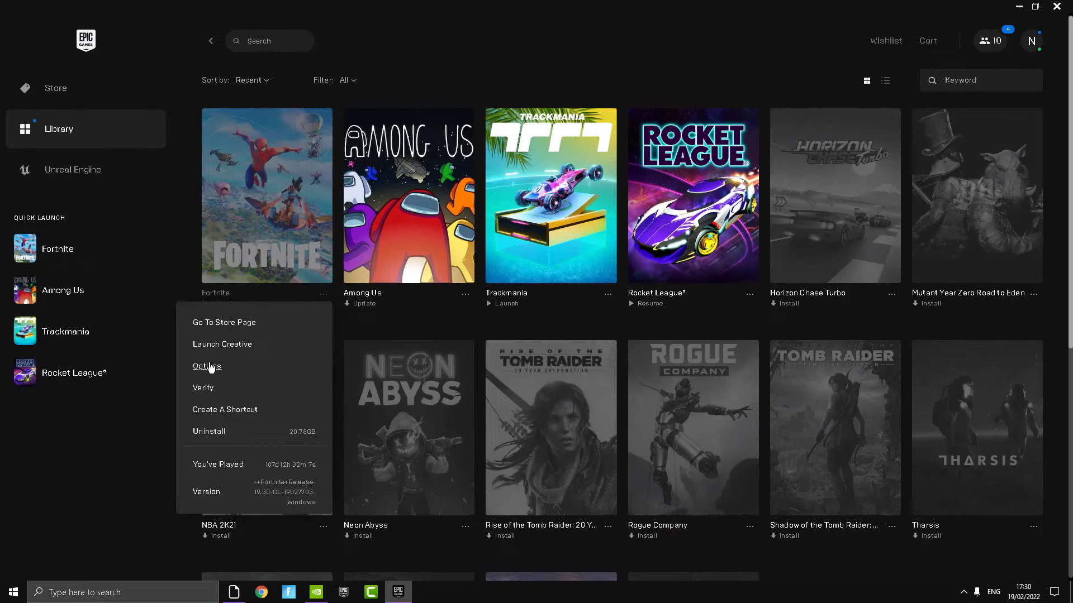
pyautogui.click(207, 366)
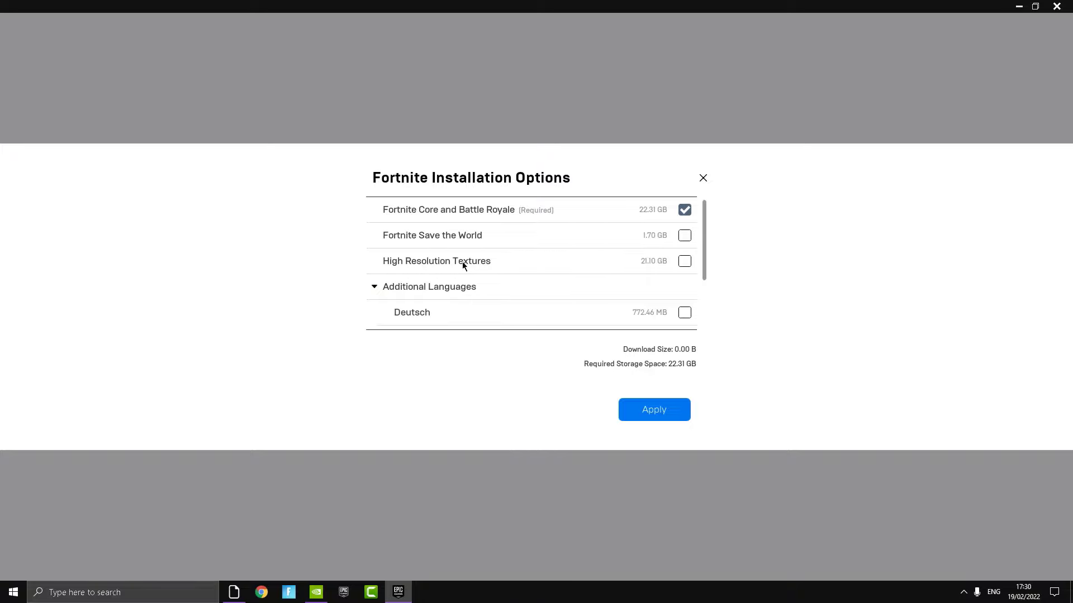
pyautogui.moveTo(466, 262)
pyautogui.click(669, 405)
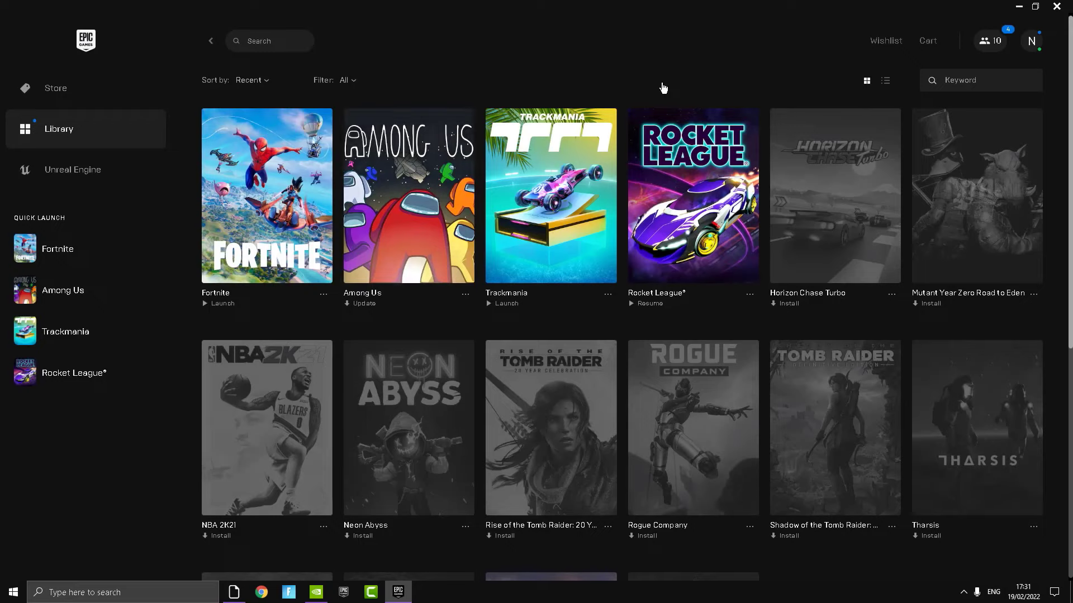
pyautogui.click(1056, 6)
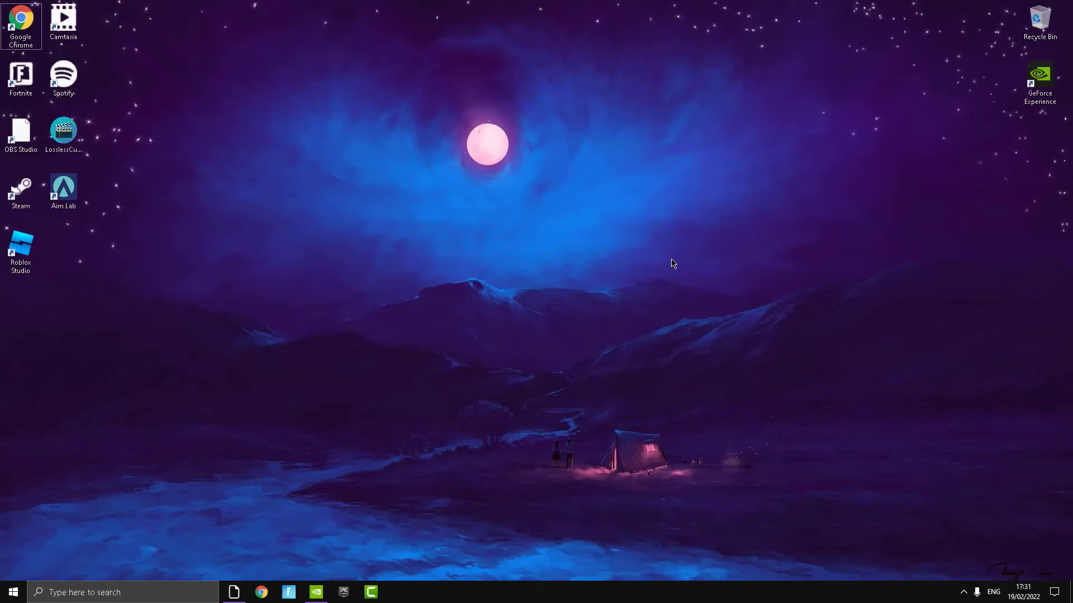
# Step: Open %localappdata% via Run and enter the FortniteGame folder
pyautogui.hotkey('alt', 'F9')
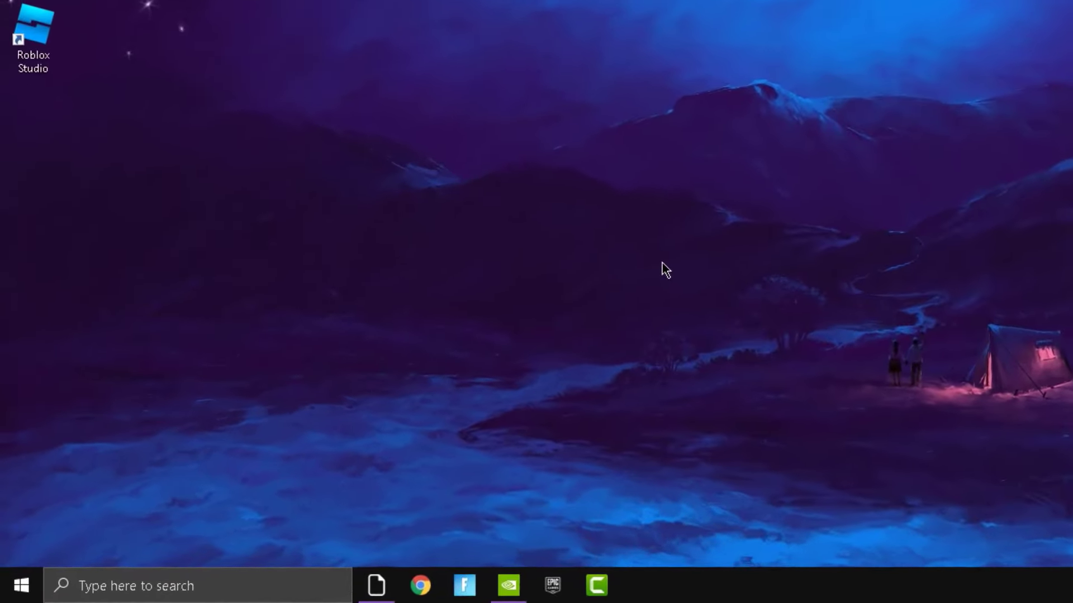
pyautogui.press('super+r')
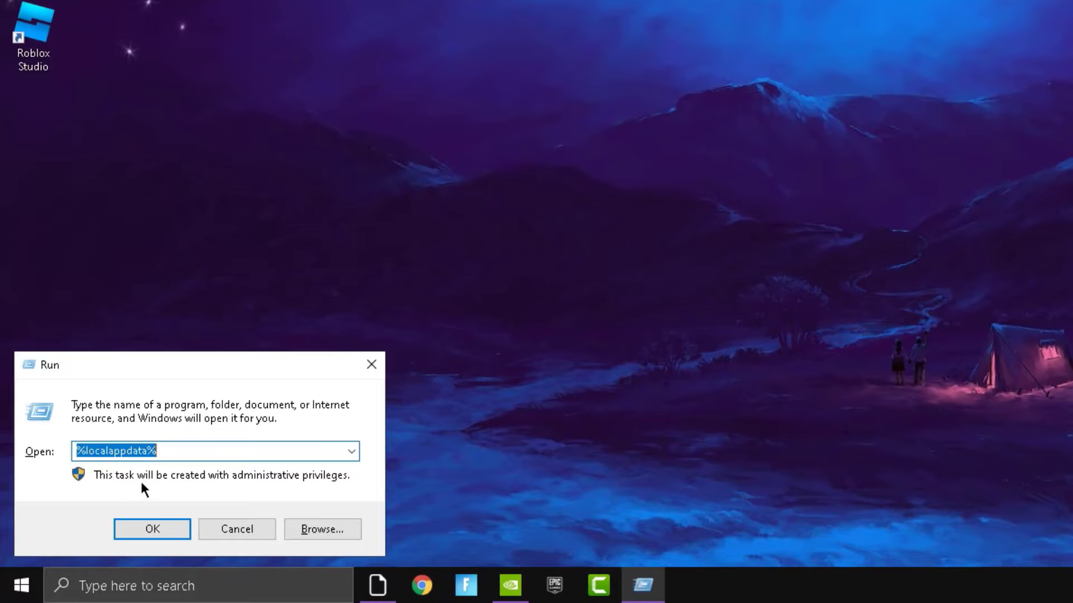
pyautogui.click(151, 530)
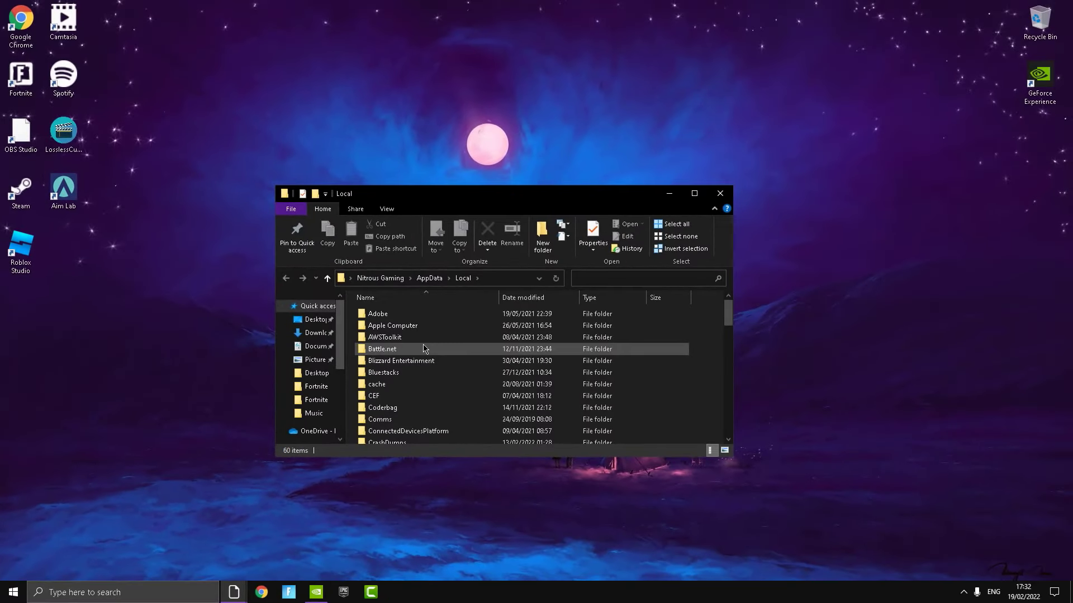
pyautogui.click(425, 407)
pyautogui.scroll(-7, 424, 391)
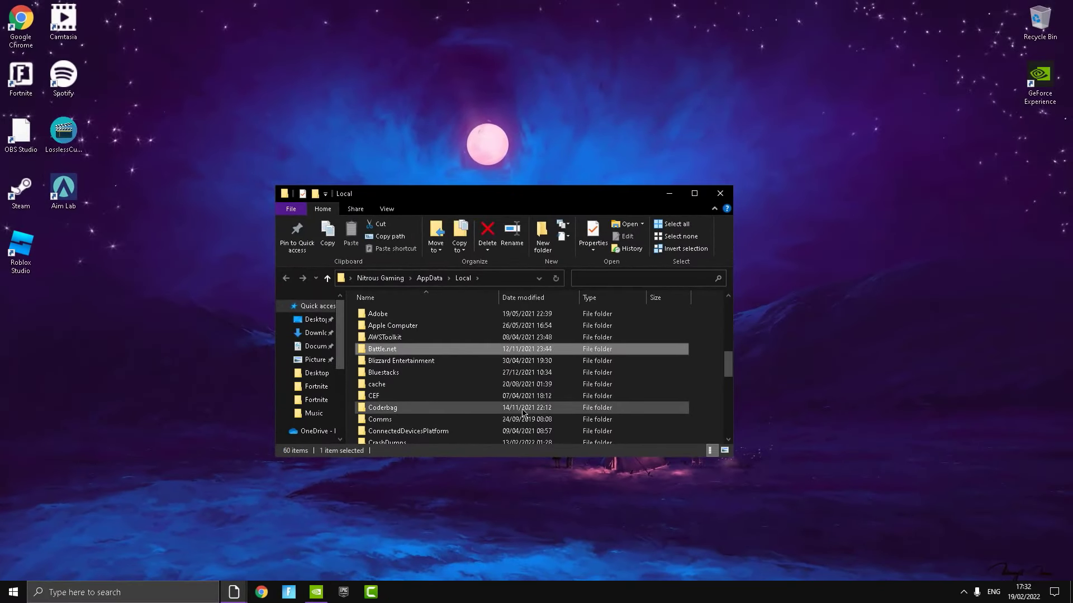
pyautogui.click(434, 311)
pyautogui.doubleClick(434, 311)
# Step: In Saved > Config > WindowsClient, check GameUserSettings' properties, then open it in Notepad
pyautogui.doubleClick(382, 317)
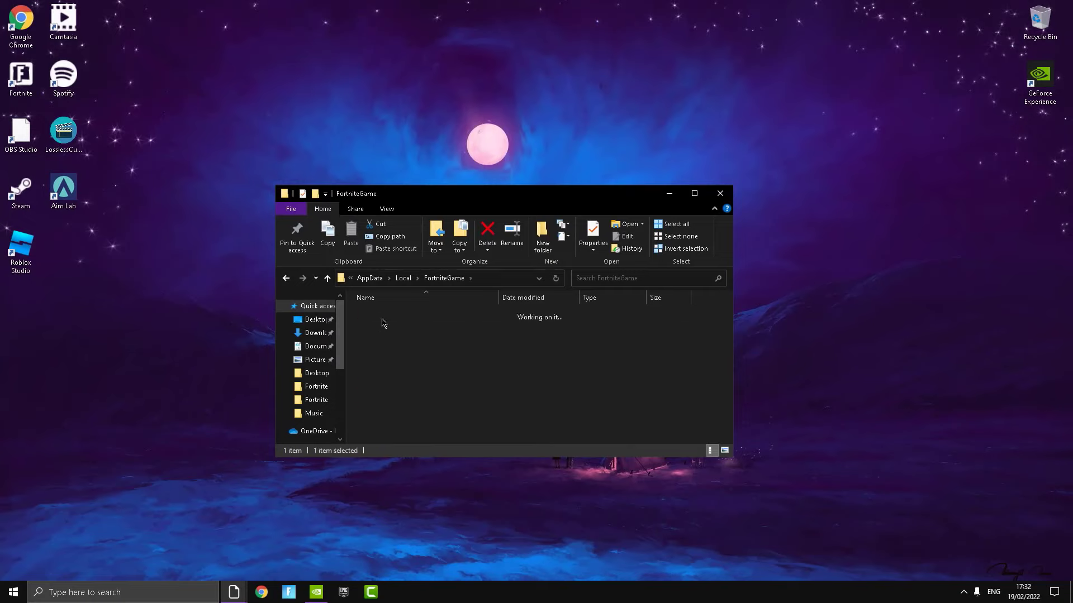
pyautogui.doubleClick(396, 326)
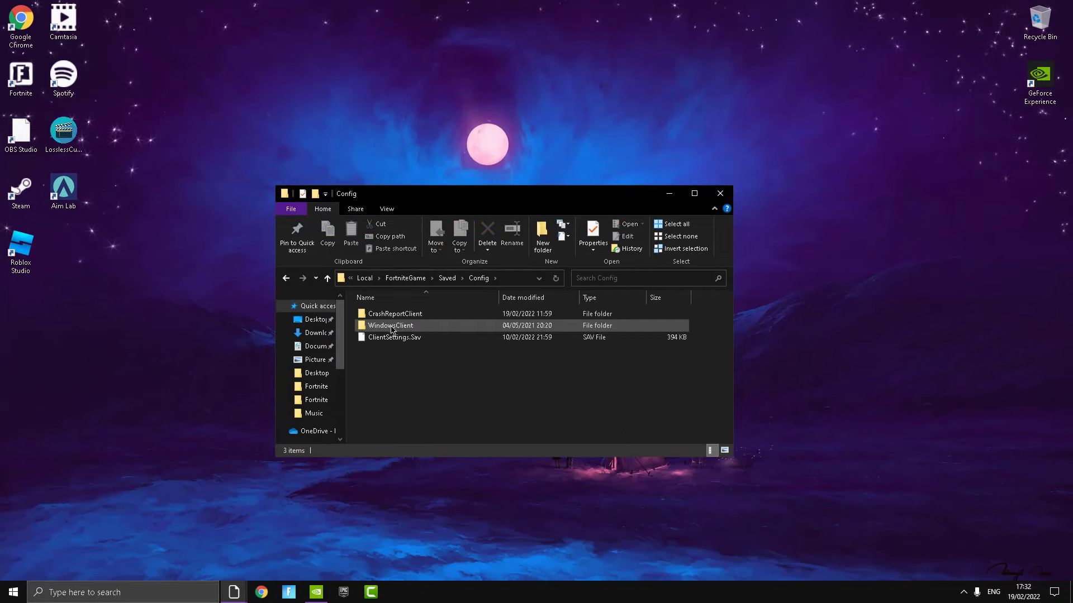
pyautogui.doubleClick(391, 329)
pyautogui.click(385, 314)
pyautogui.rightClick(396, 315)
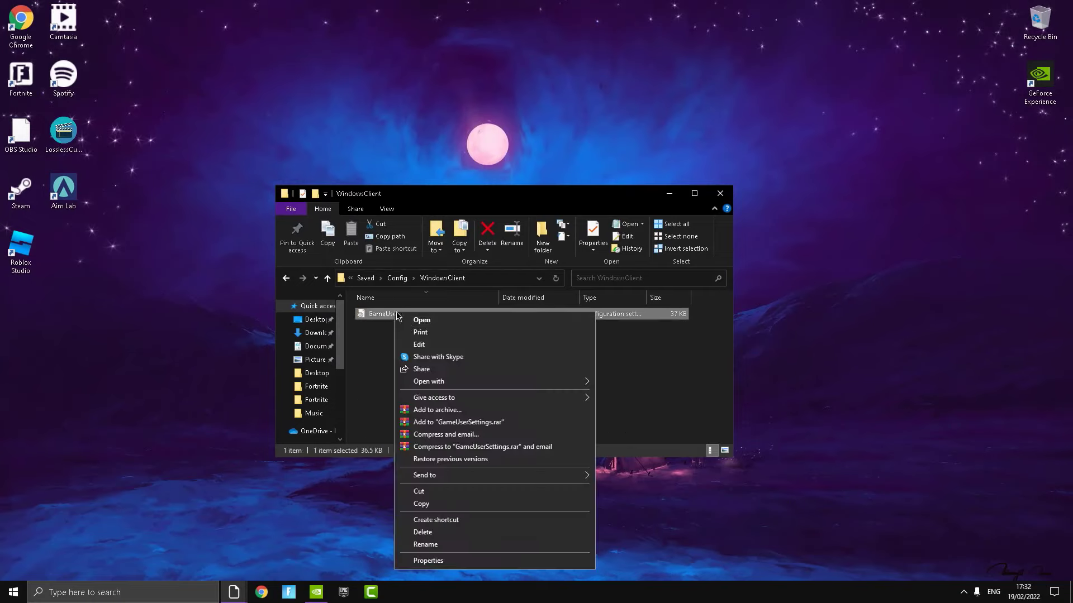
pyautogui.click(428, 561)
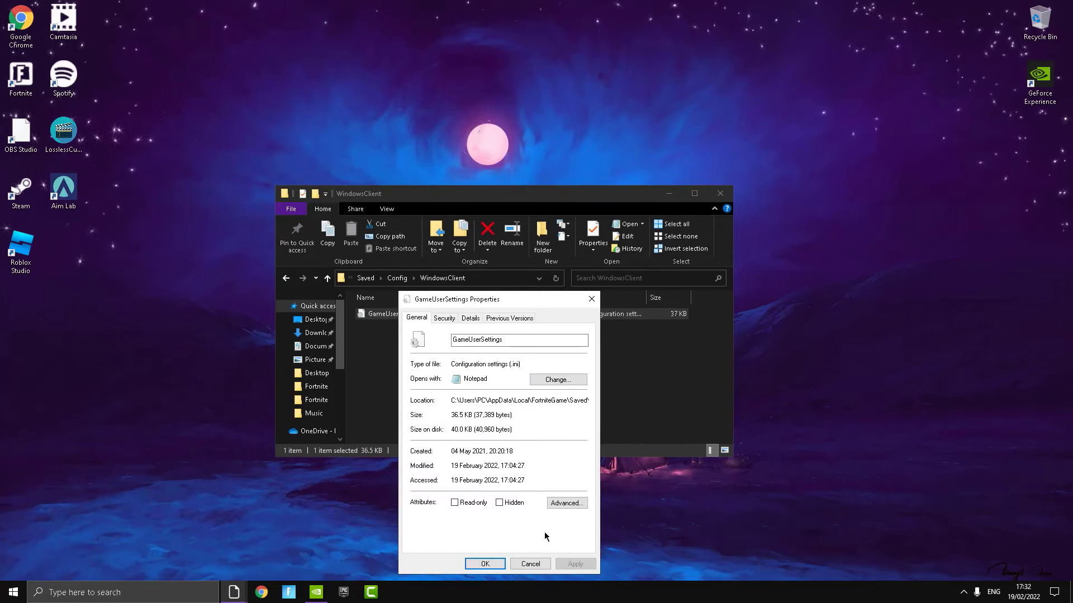
pyautogui.click(482, 565)
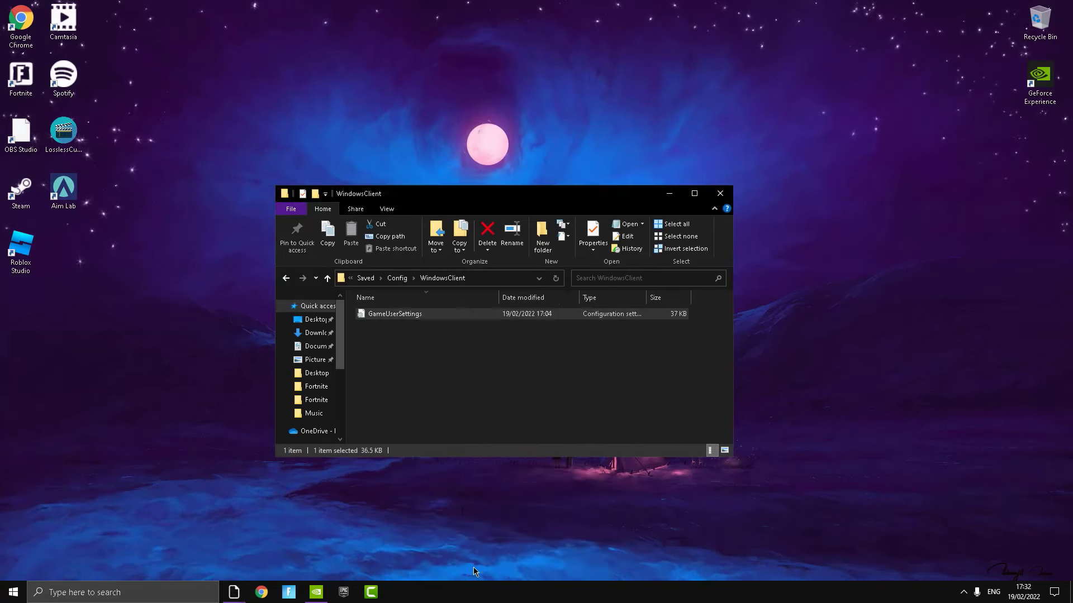
pyautogui.doubleClick(406, 316)
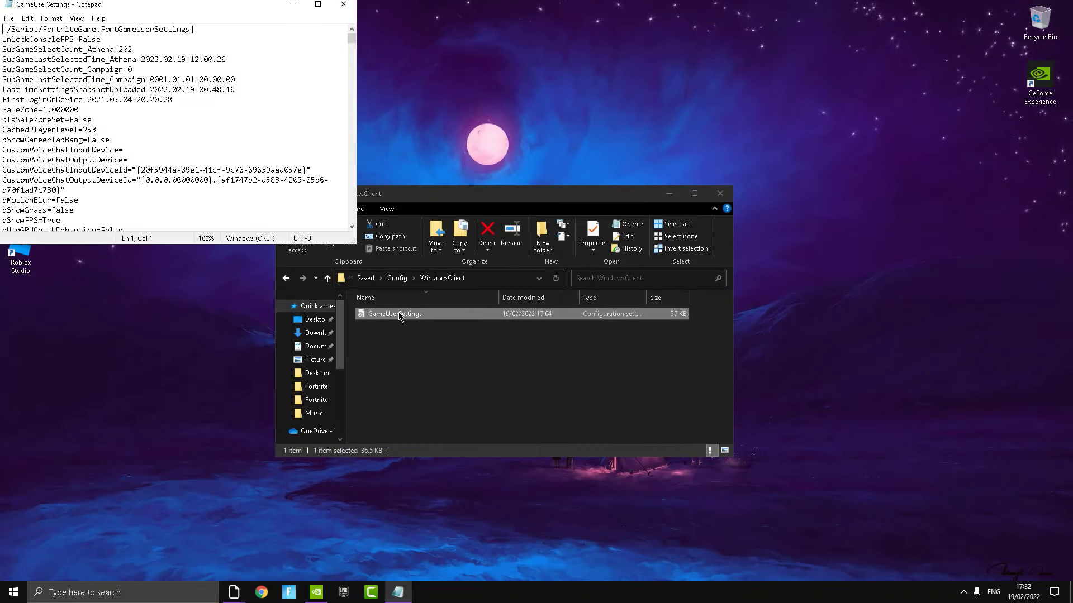